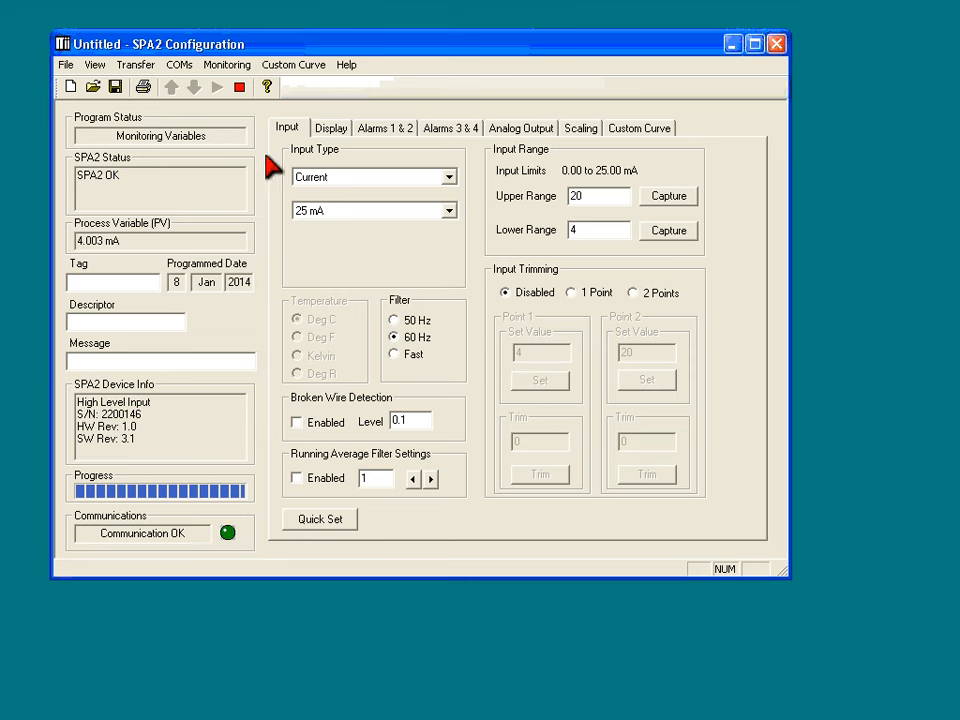
Stop monitoring the variables, enable the custom curve mode, and check how this affects the Scaling settings.
click(239, 87)
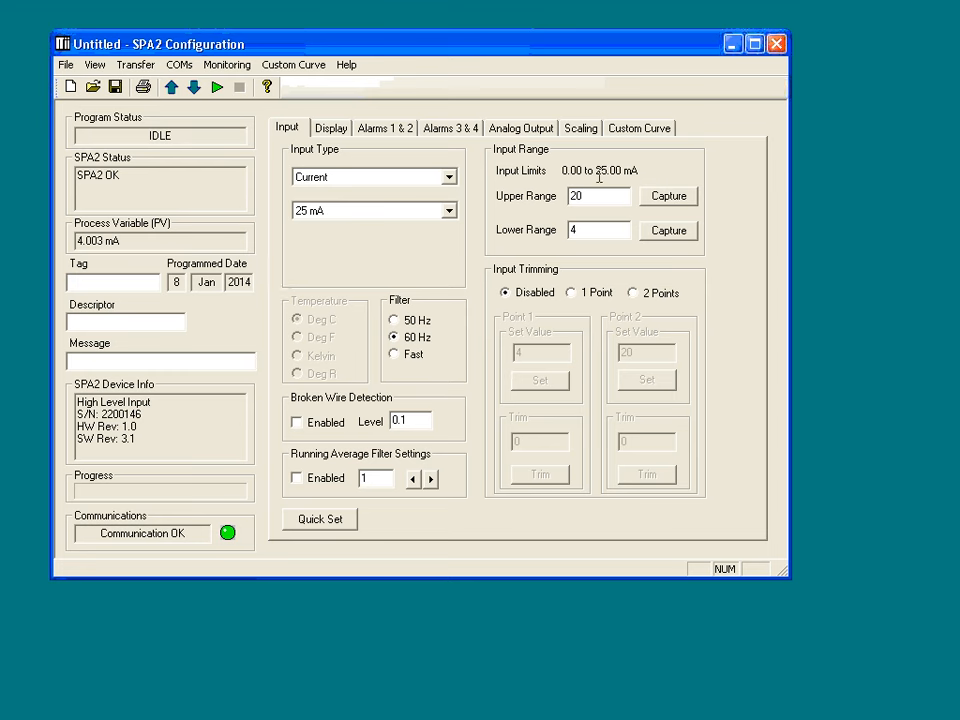
click(636, 129)
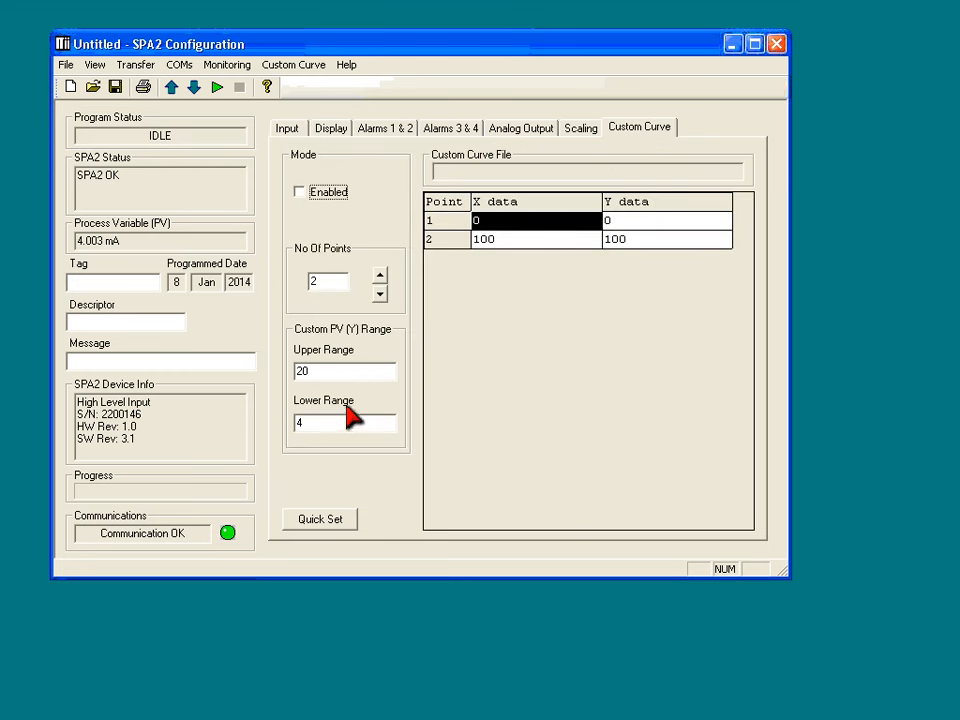
click(304, 196)
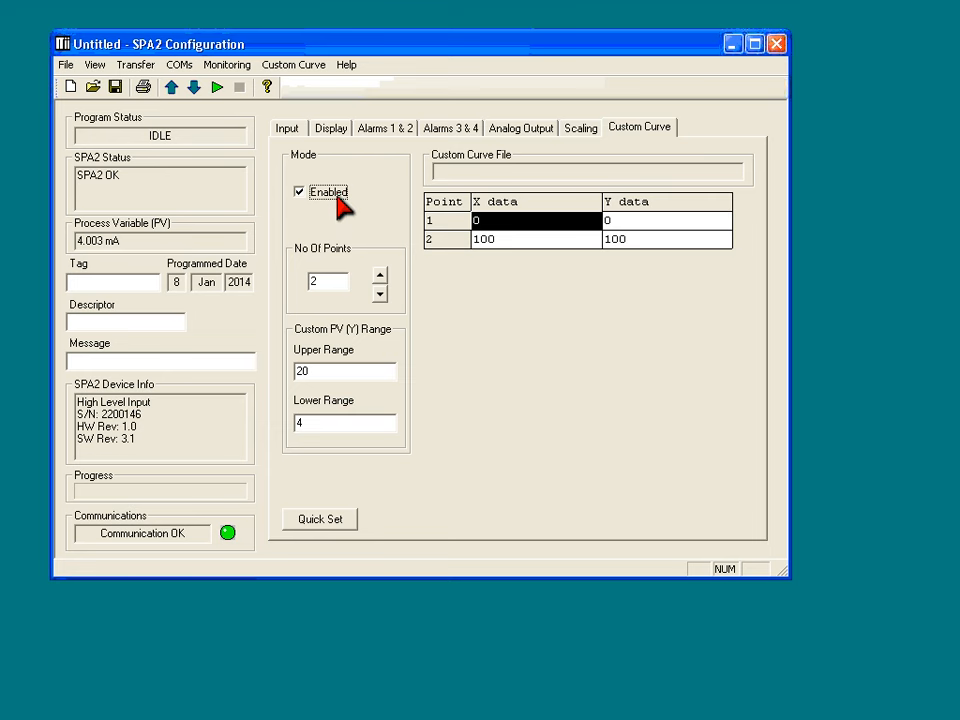
click(581, 130)
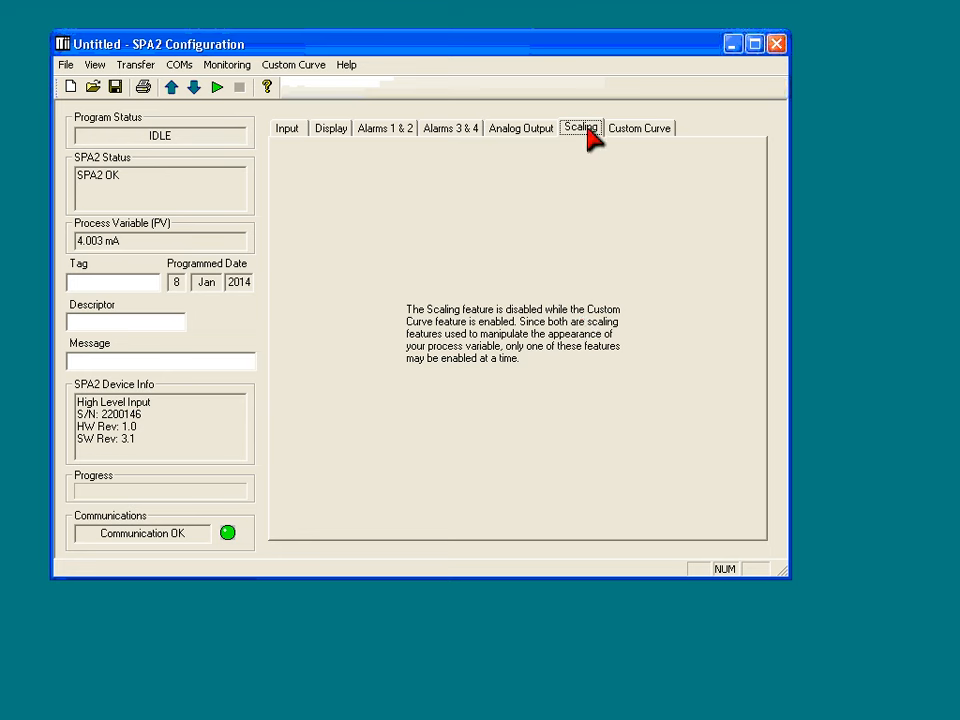
click(637, 130)
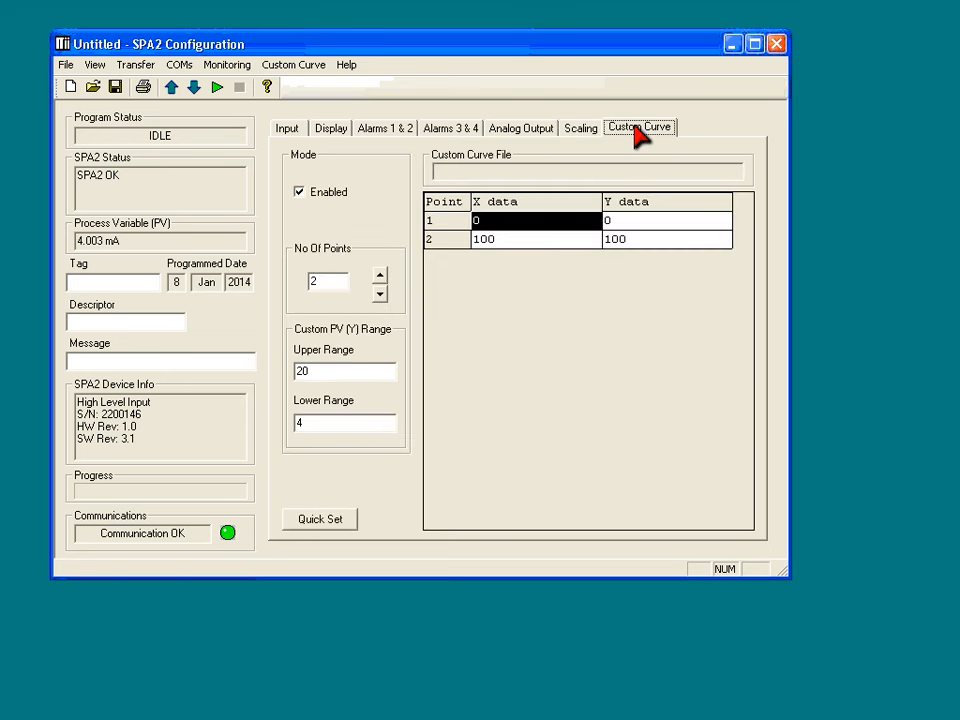
Increase the number of custom curve points to 5.
click(380, 275)
click(380, 277)
click(380, 277)
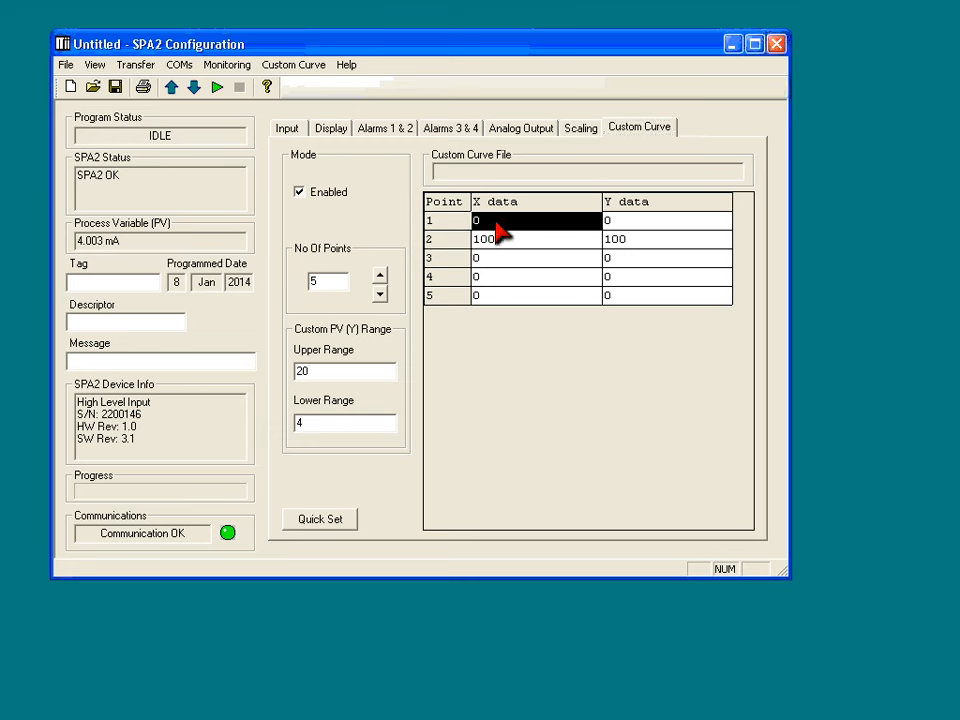
Set the X data of custom curve points 1 to 5 to 4, 8, 12, 16 and 20.
text(4)
key(Return)
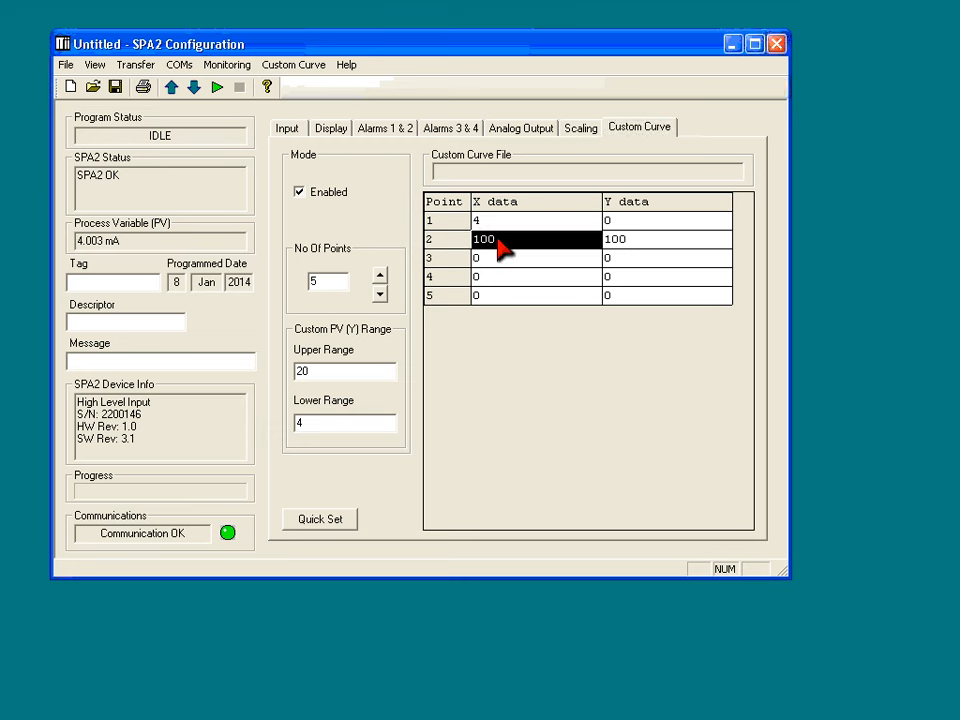
text(8)
key(Return)
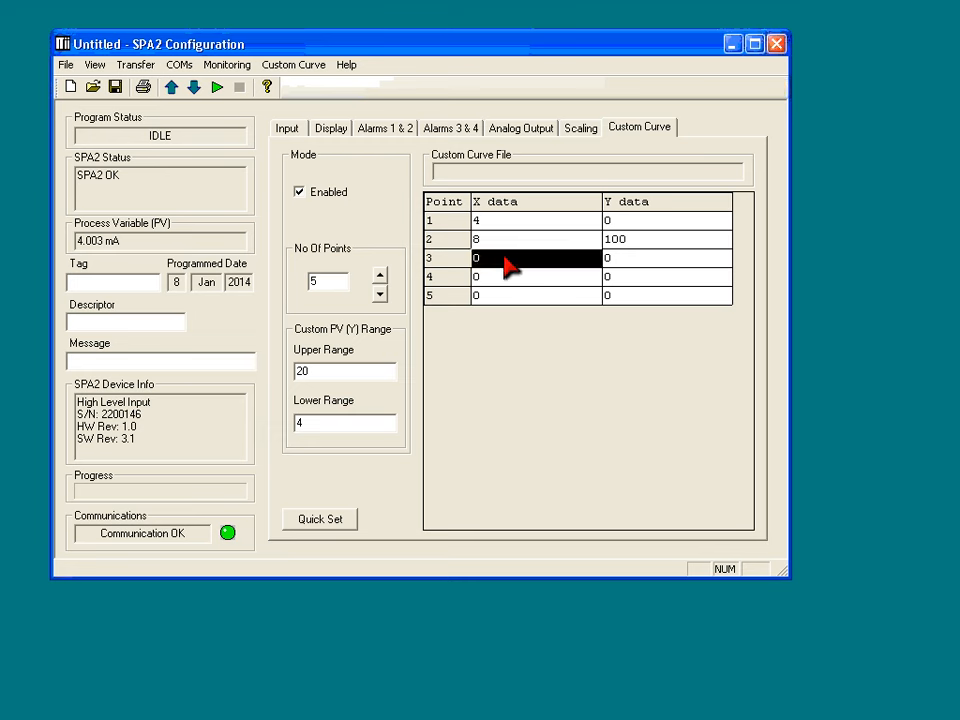
text(12)
key(Return)
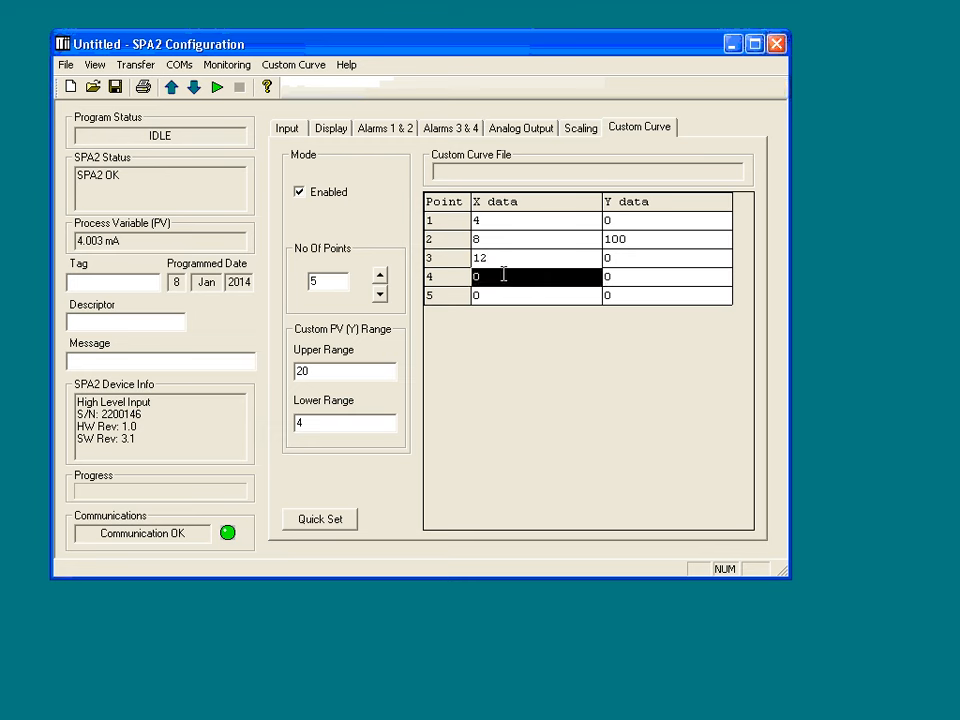
text(16)
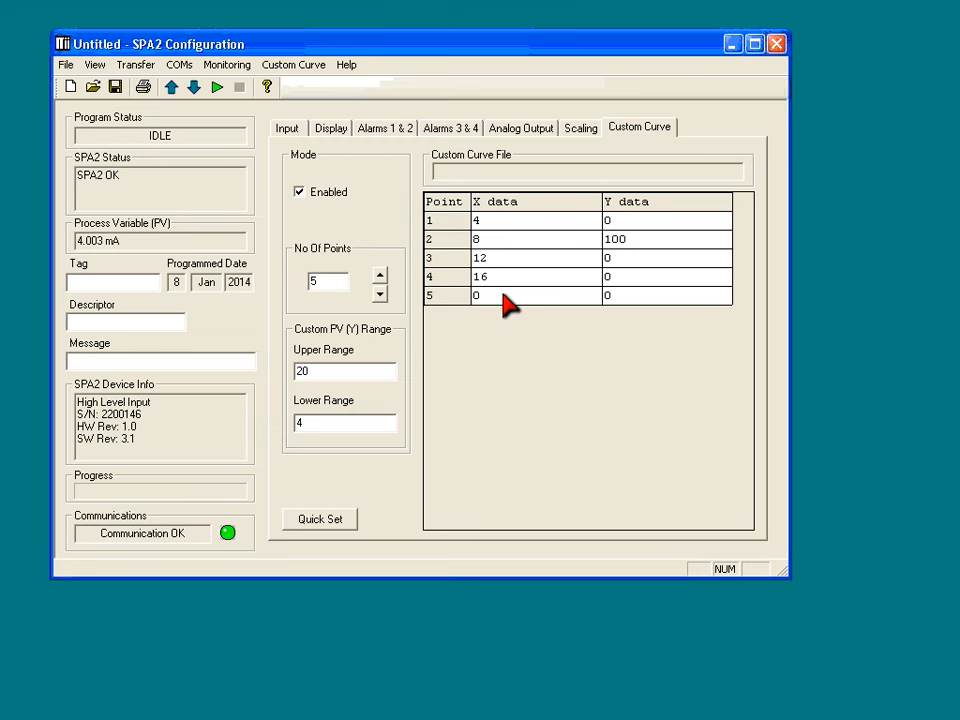
key(Return)
text(2)
Set the Y data of custom curve points 1 to 5 to 4, 5, 6, 8 and 20.
click(618, 221)
text(4)
click(624, 240)
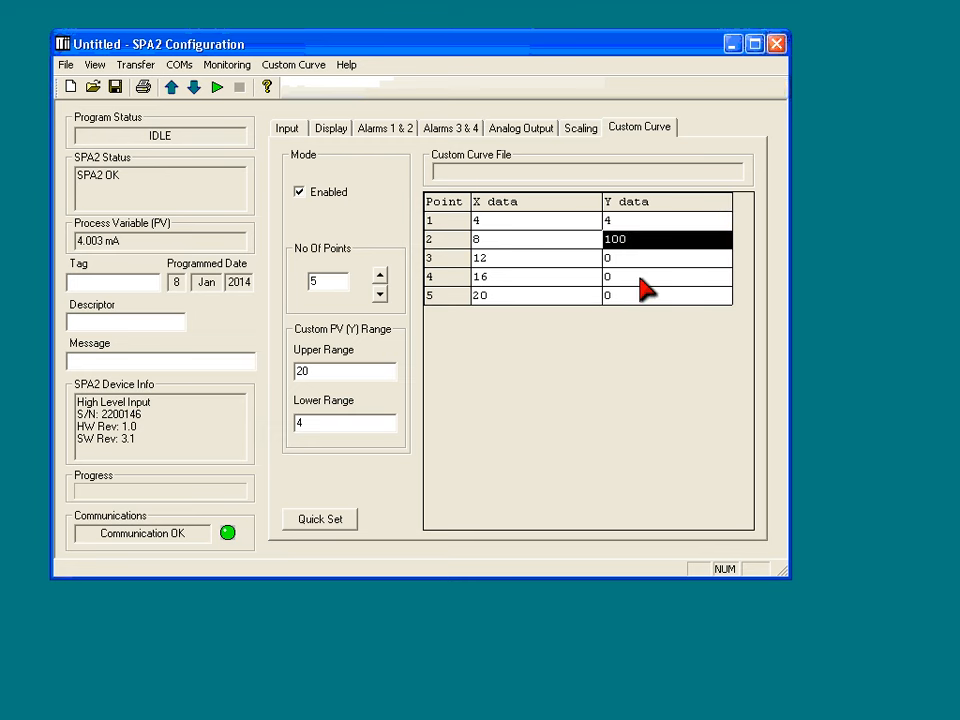
text(5)
click(628, 261)
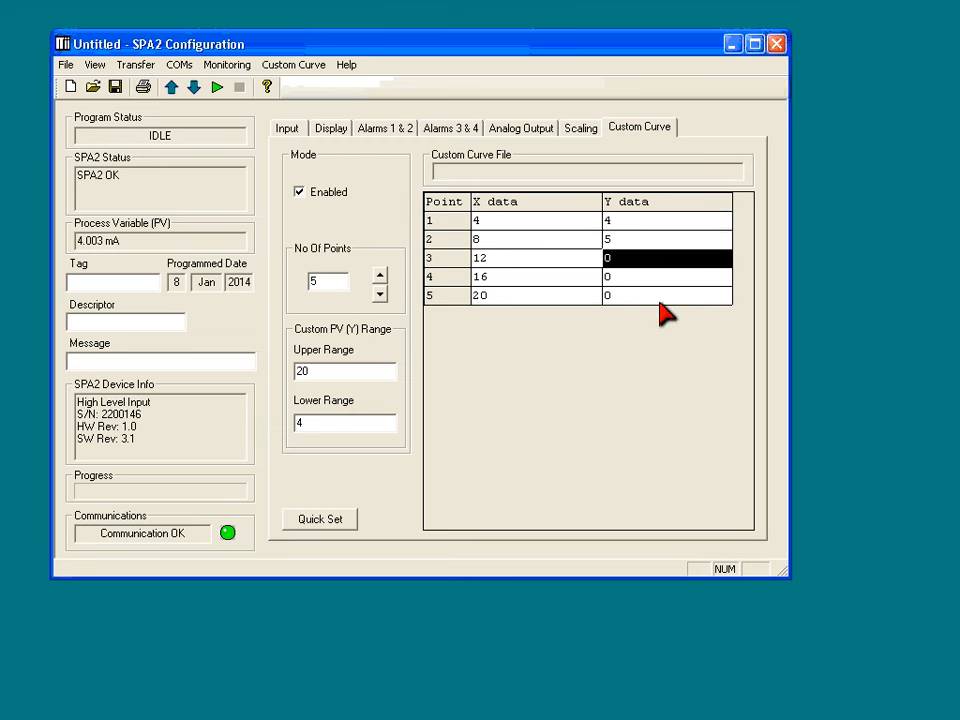
text(6)
click(620, 279)
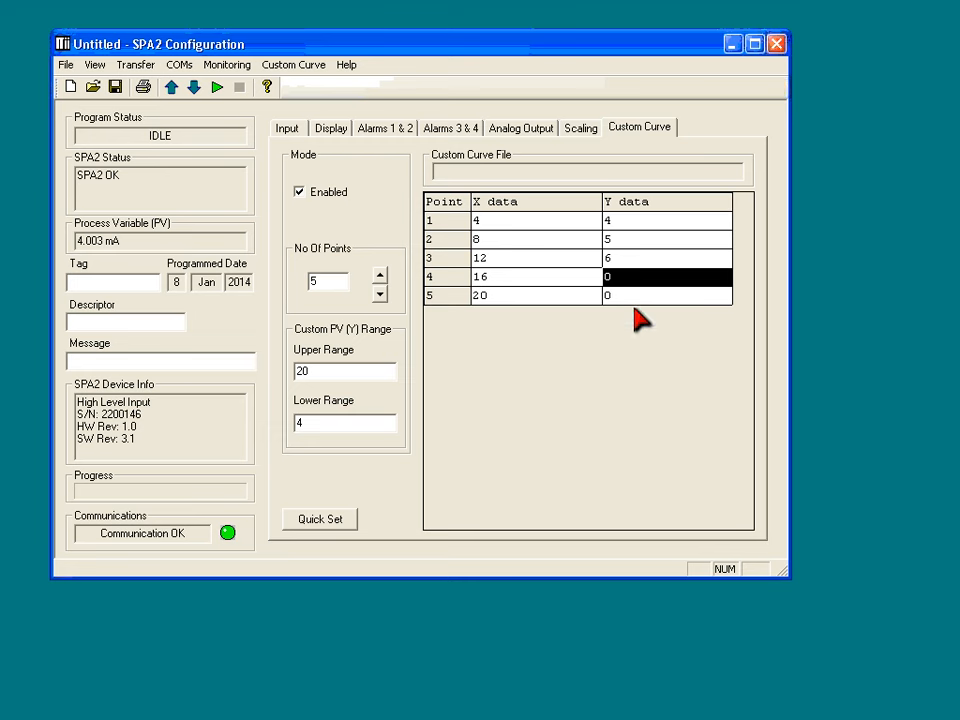
text(8)
click(619, 297)
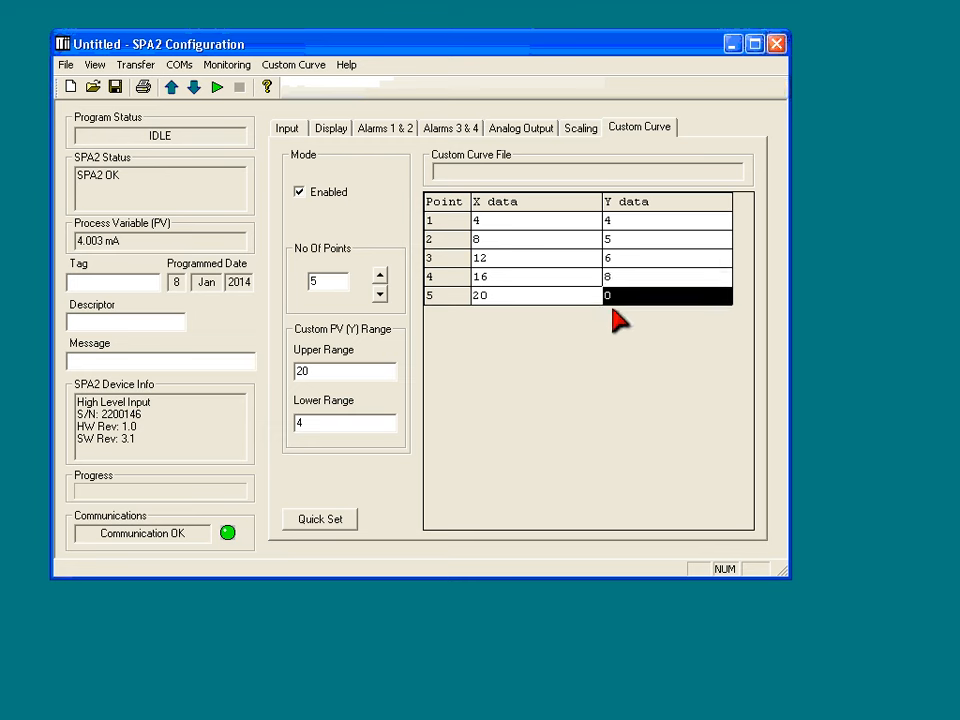
text(20)
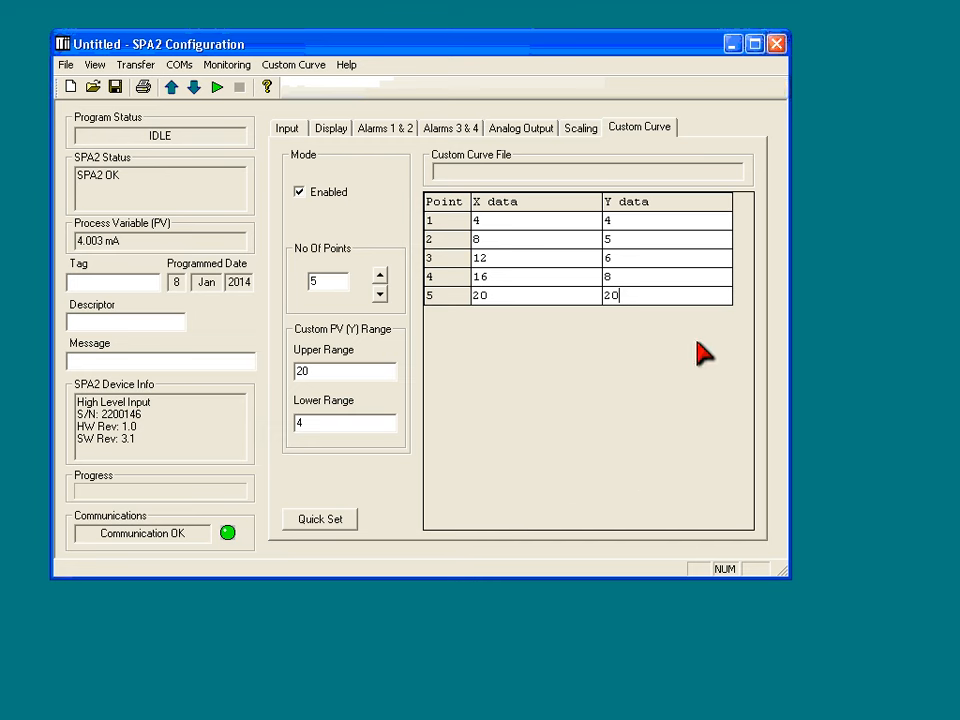
Apply the custom curve settings to the SPA2 with Quick Set, approving the input linearization change.
click(315, 525)
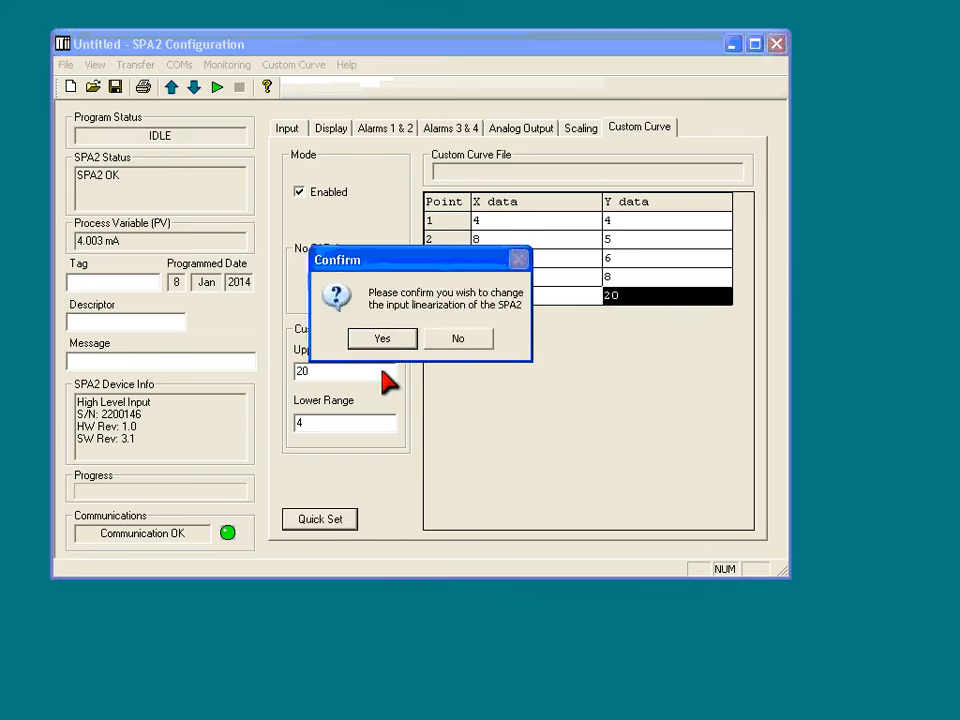
click(381, 338)
click(392, 340)
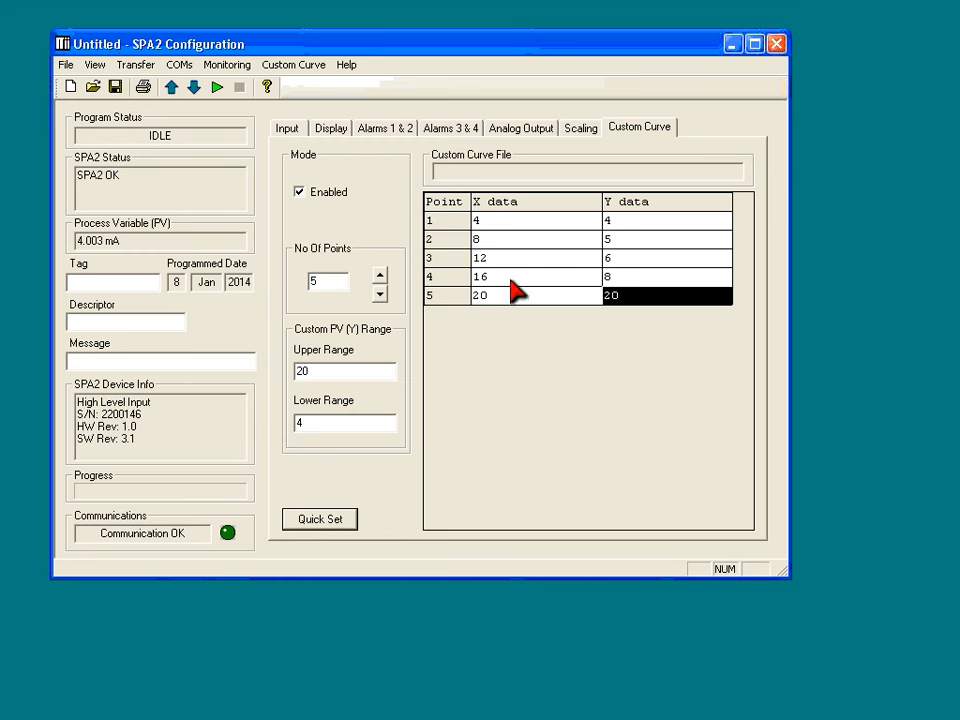
Download the custom curve table to the SPA2 and approve the transfer.
click(292, 64)
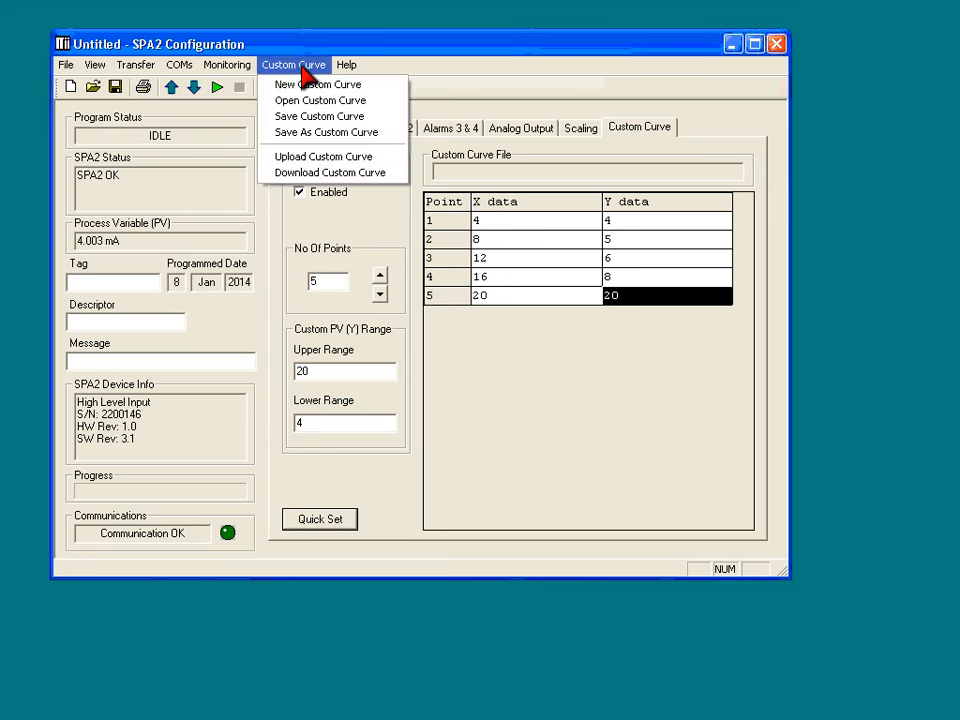
click(325, 171)
click(293, 65)
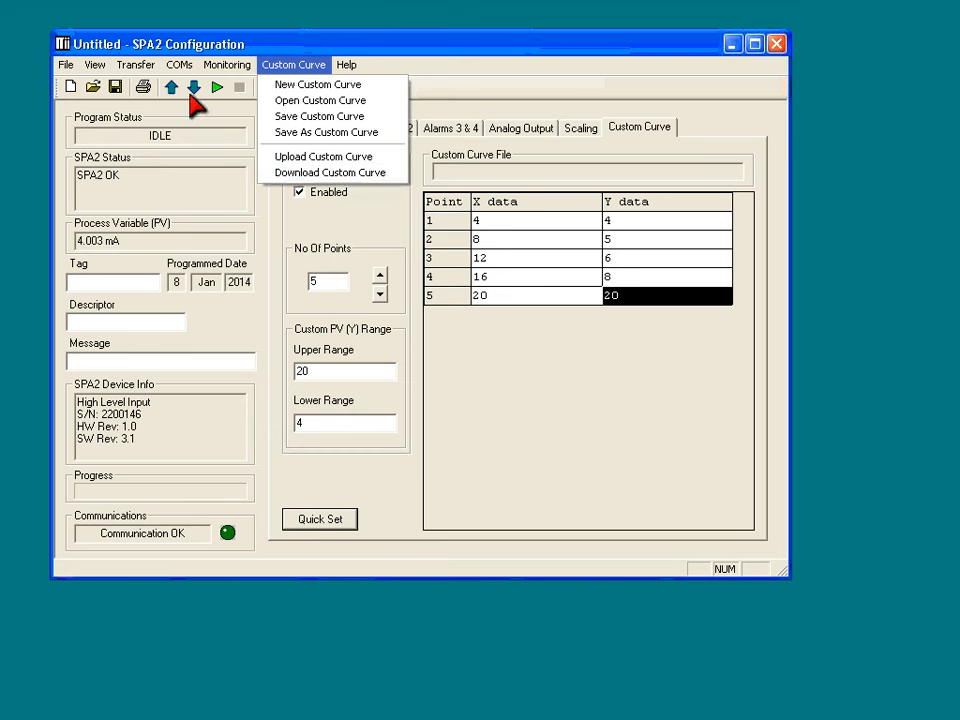
click(350, 175)
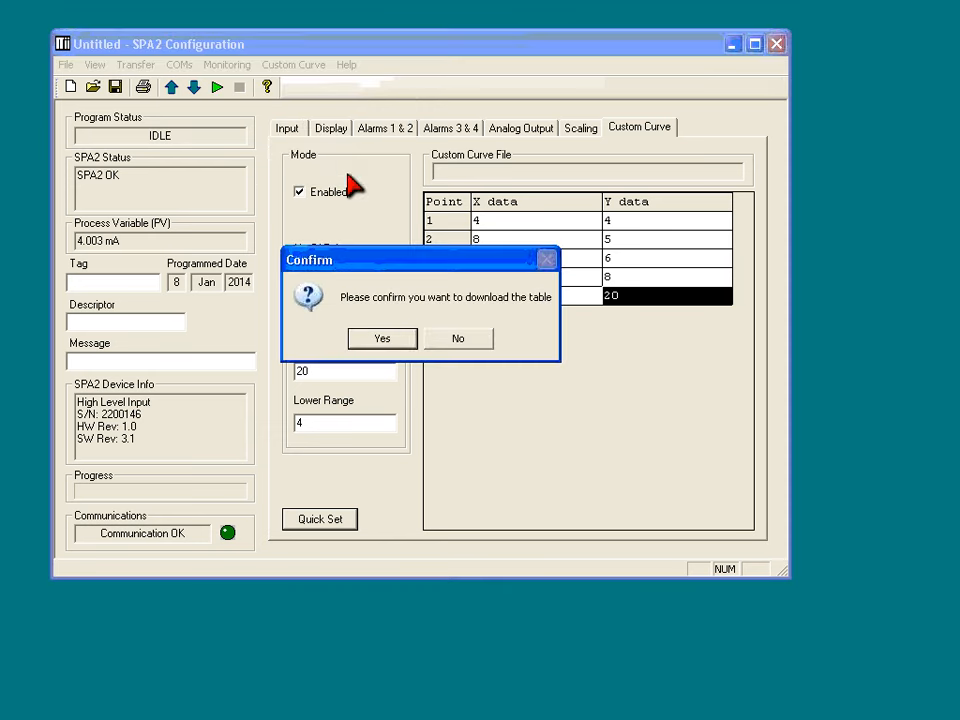
click(382, 339)
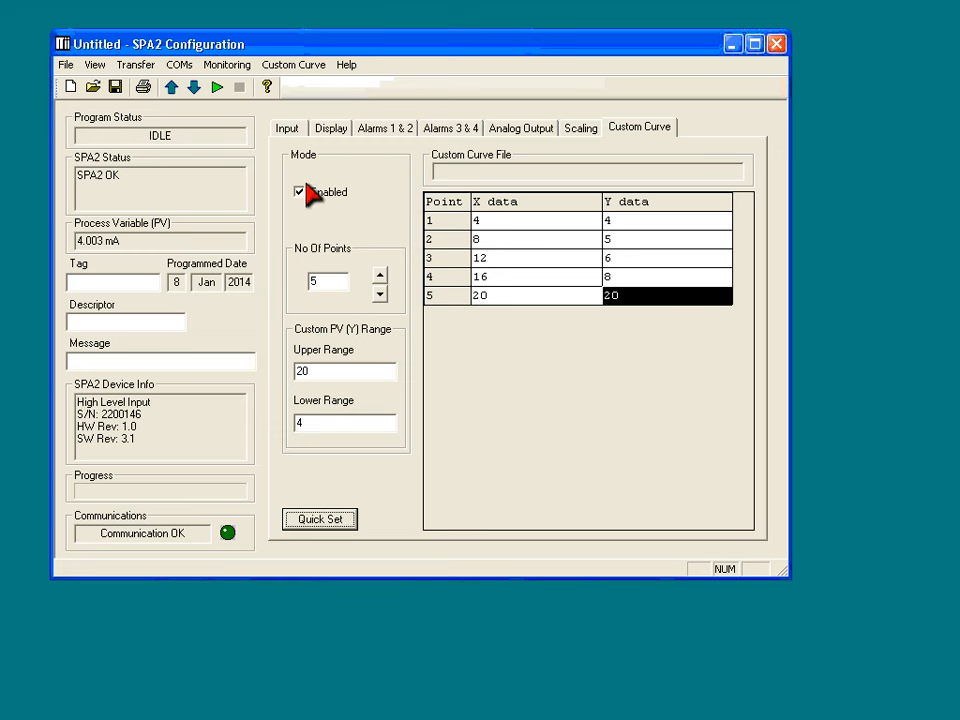
Monitor the process variable against the custom curve points, and stop the monitoring.
click(216, 88)
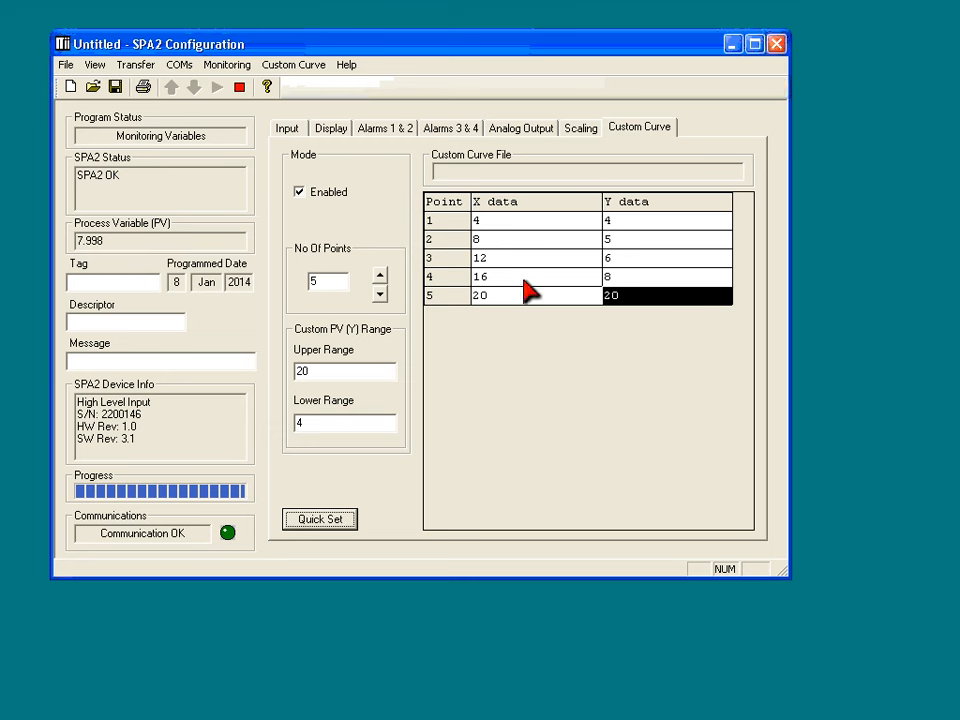
text(0)
click(240, 88)
Enable a custom display label reading CURVE and apply it to the SPA2 with Quick Set.
click(333, 128)
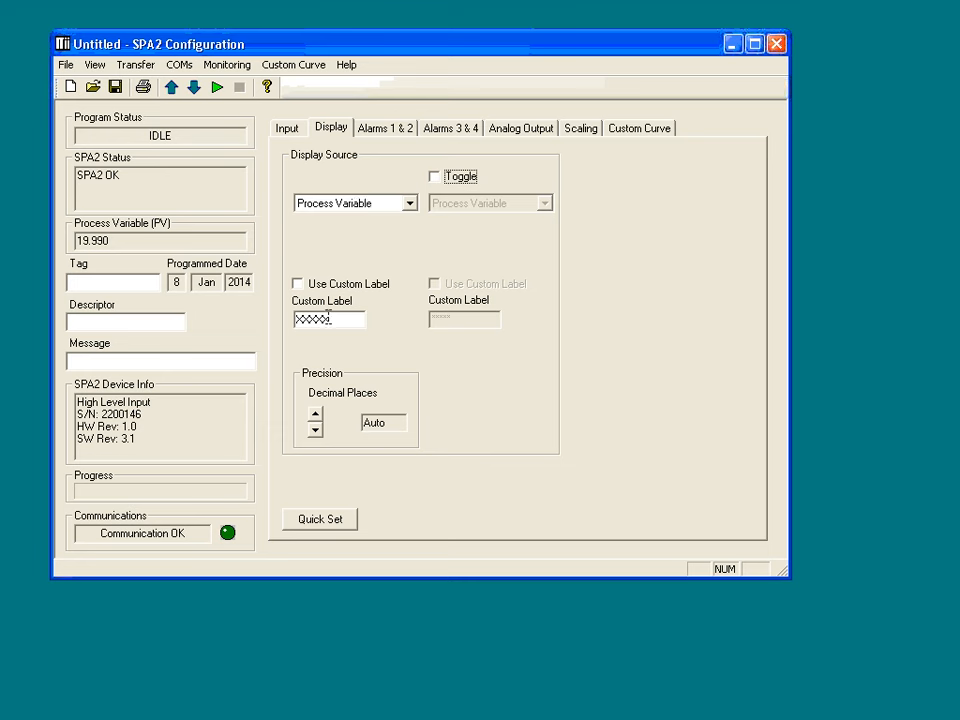
drag(336, 320, 240, 316)
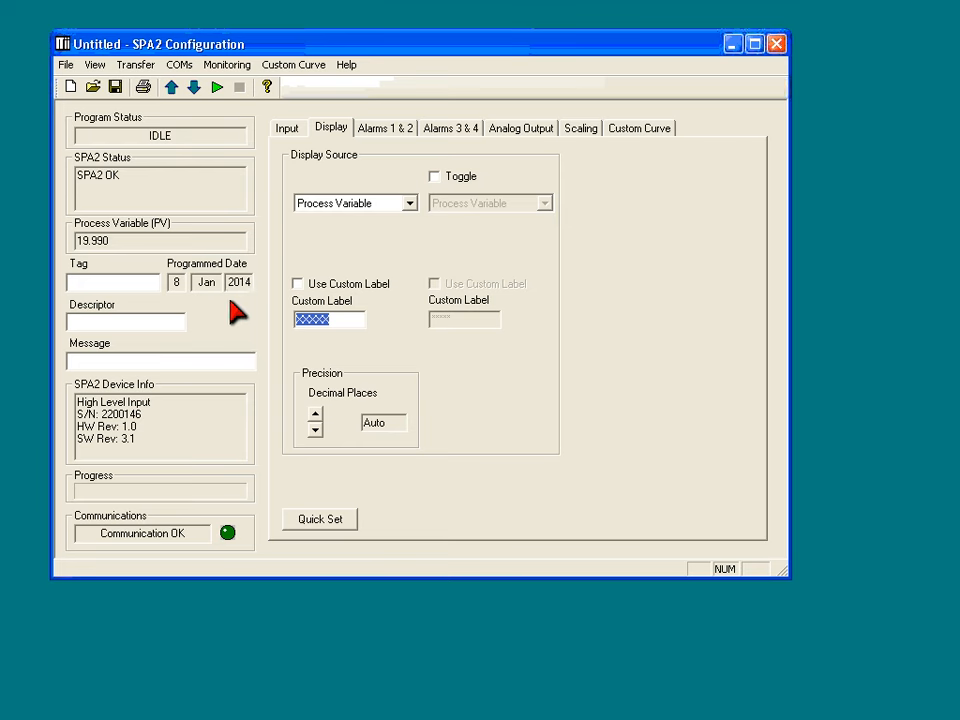
click(299, 284)
text(CU)
click(325, 524)
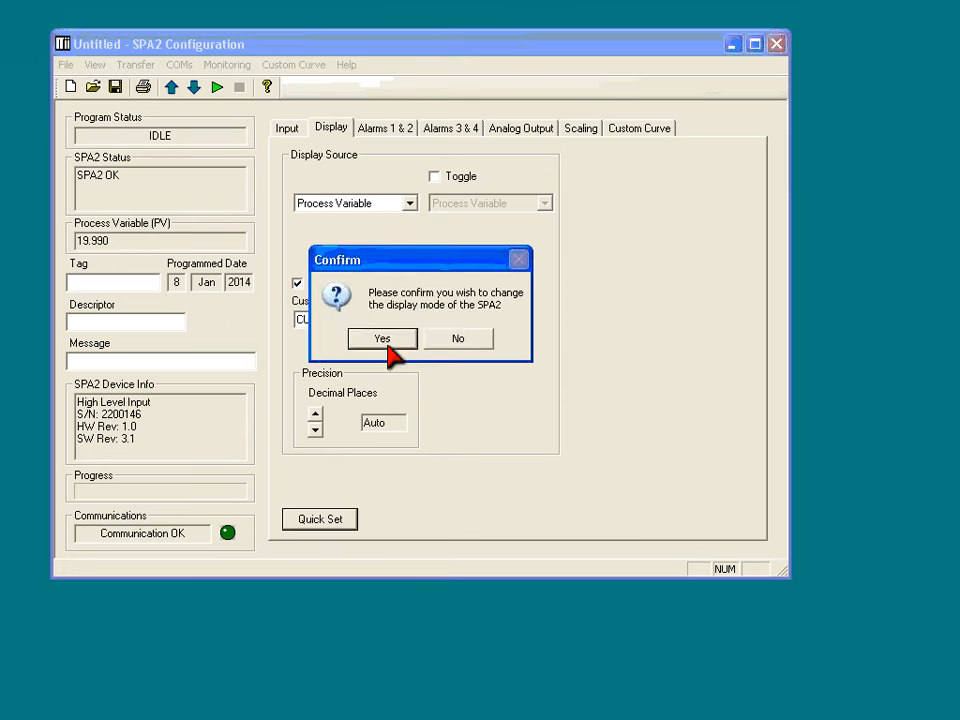
click(387, 343)
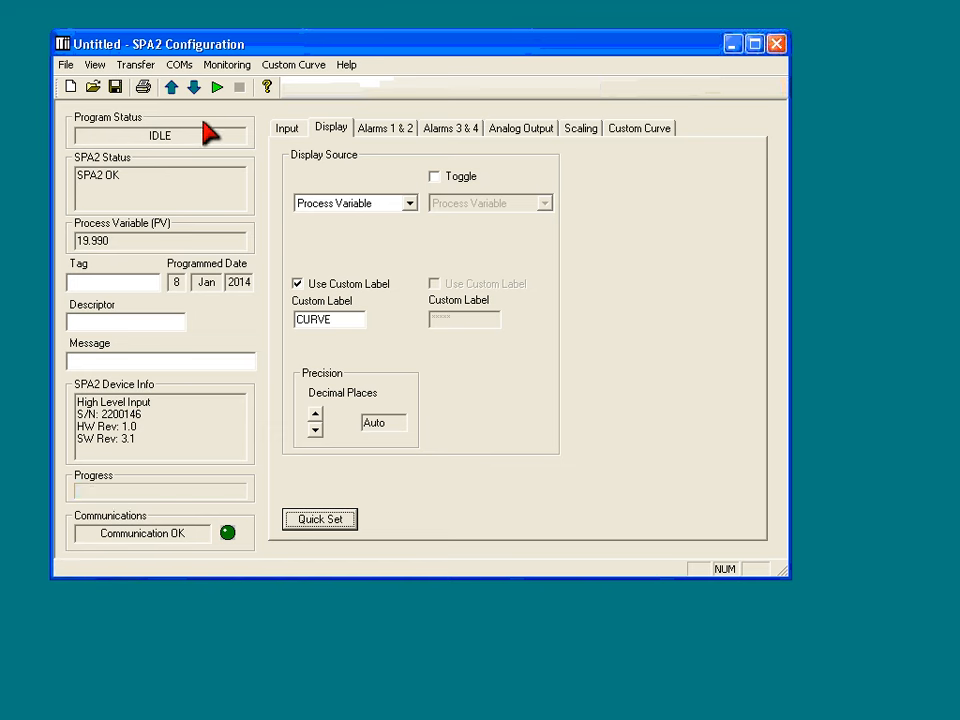
Monitor the labelled process variable, compare it with the custom curve table, and stop the monitoring.
click(218, 88)
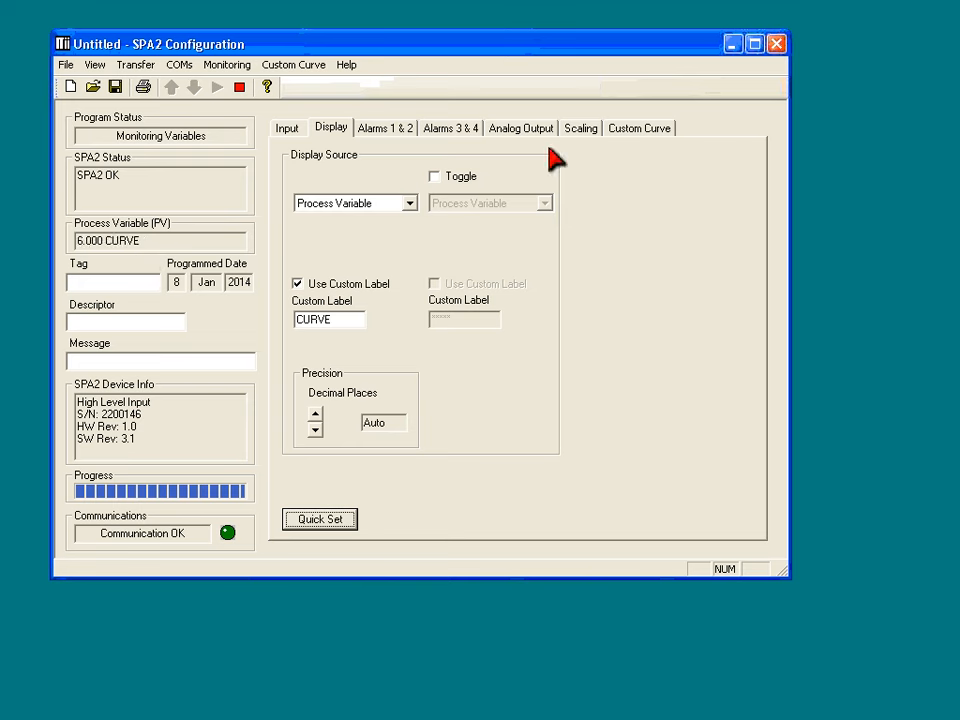
click(624, 129)
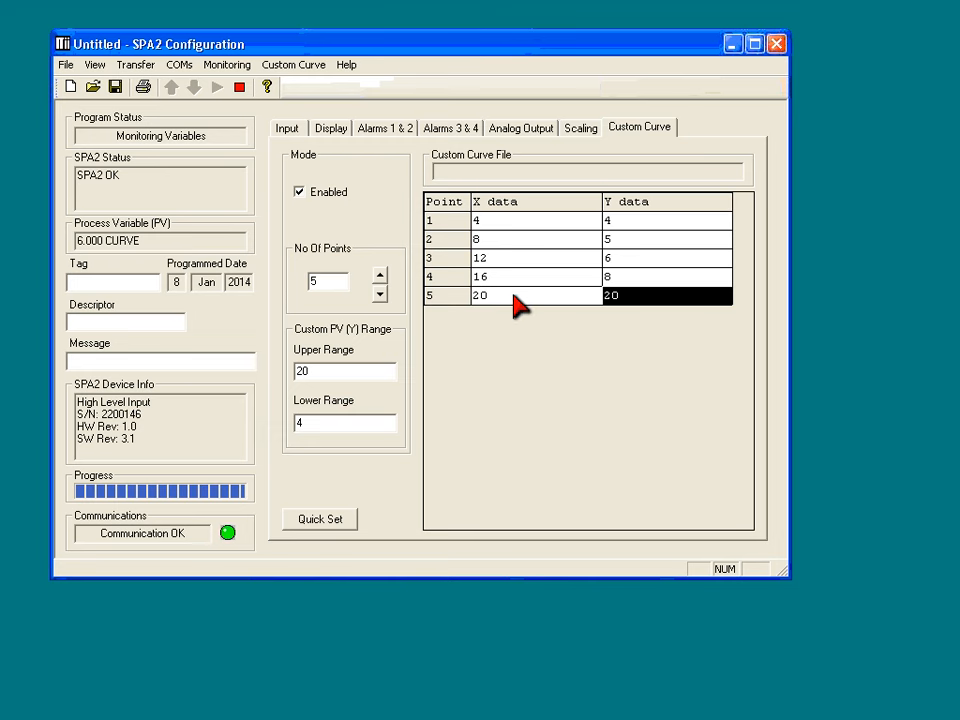
click(240, 87)
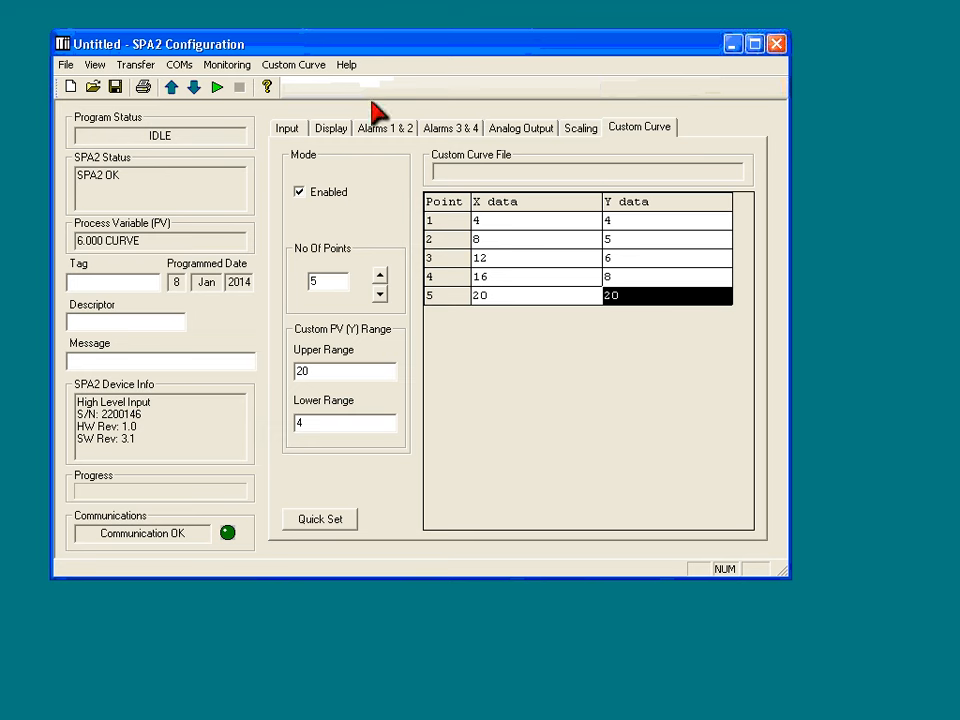
Save the custom curve as test2 in the Custom Curves folder.
click(293, 64)
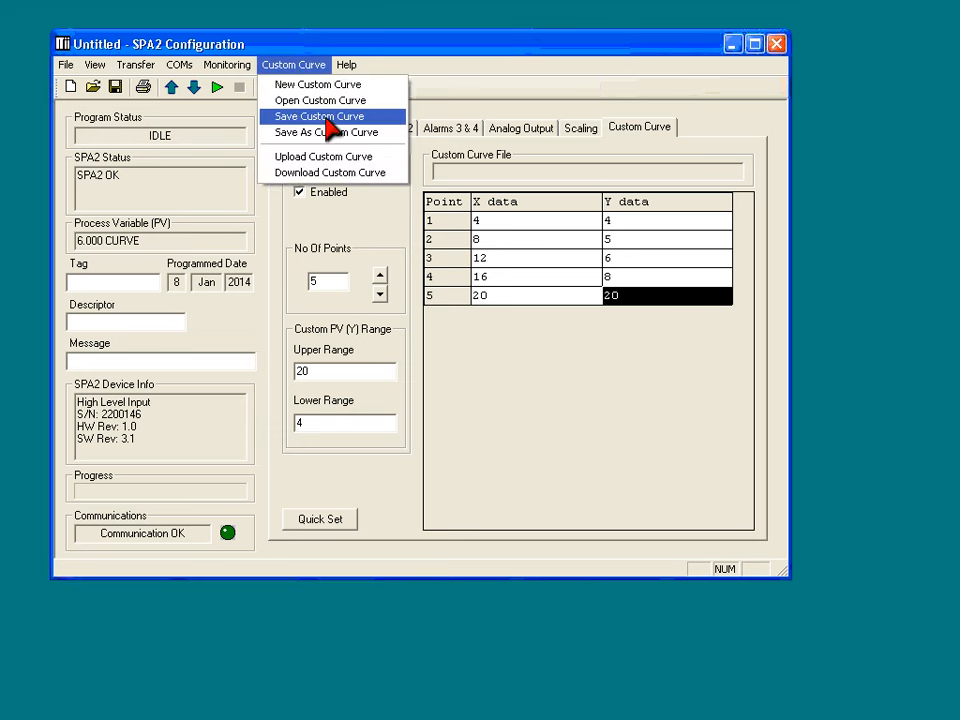
click(325, 117)
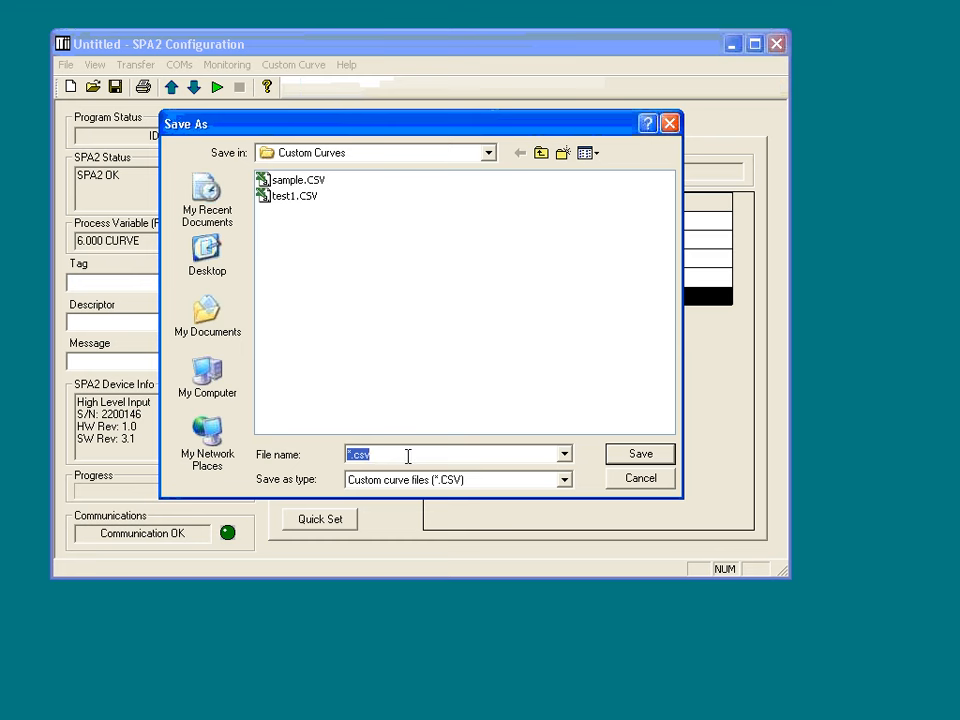
text(test2)
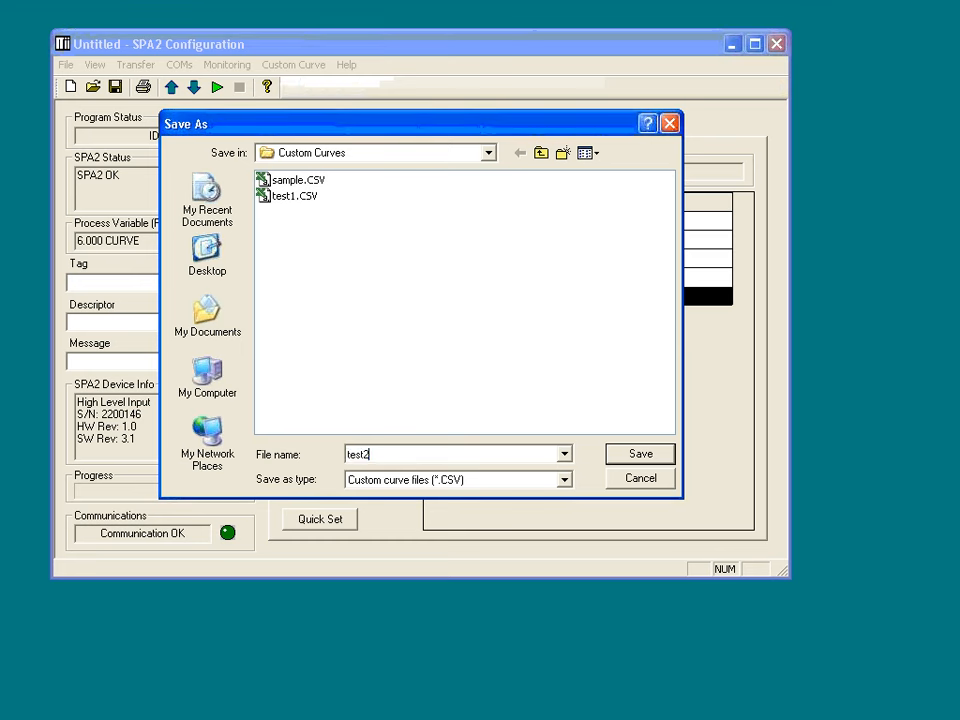
click(660, 457)
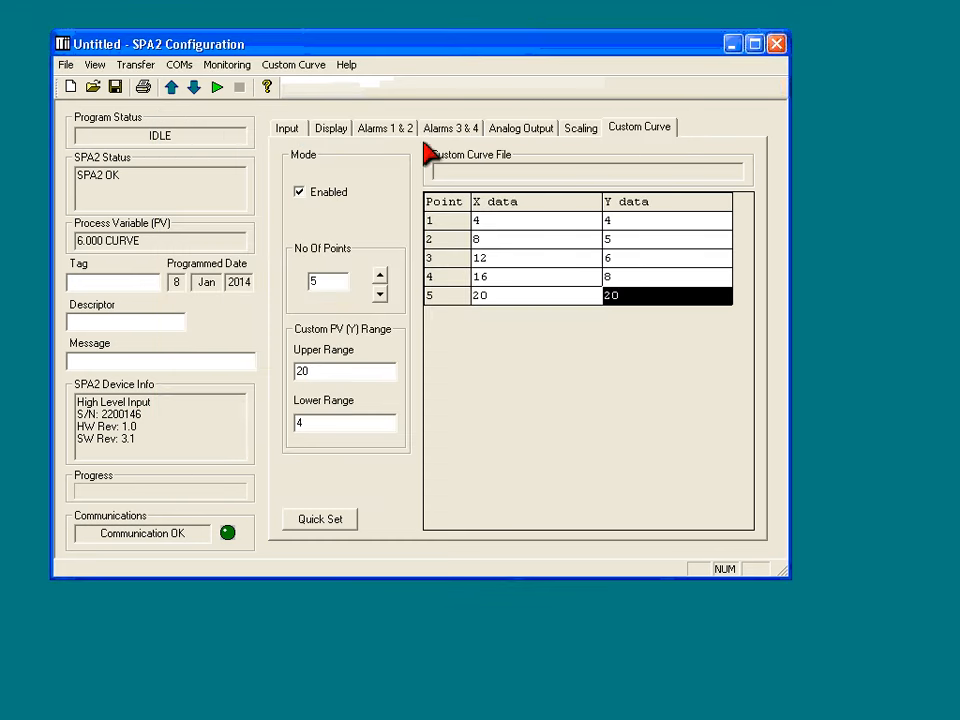
View the saved custom curve files available for opening, and leave without opening one.
click(288, 66)
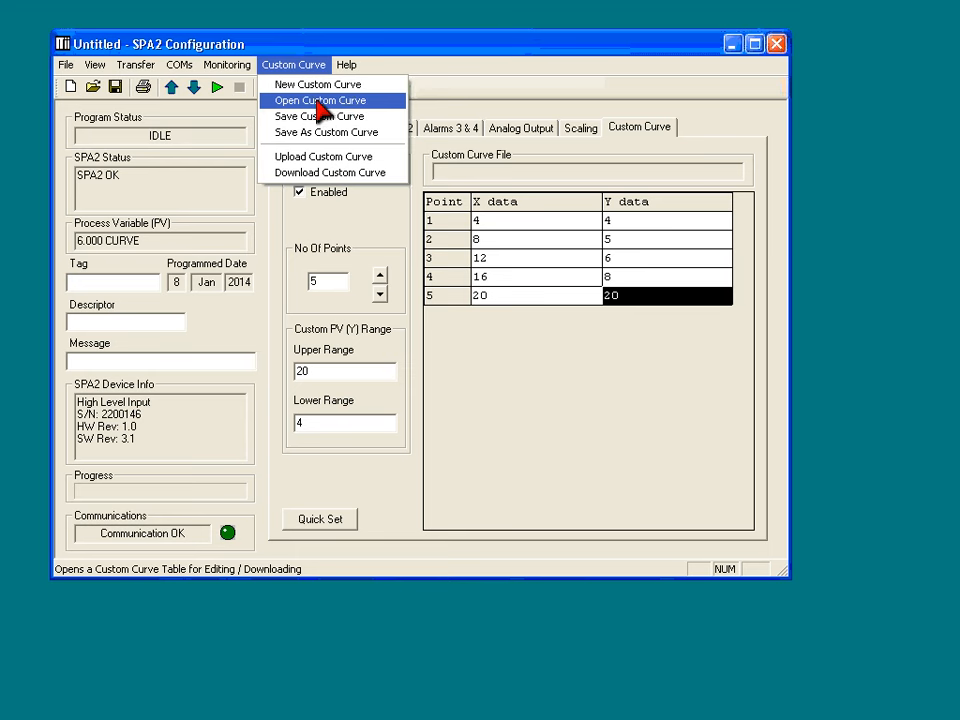
click(321, 101)
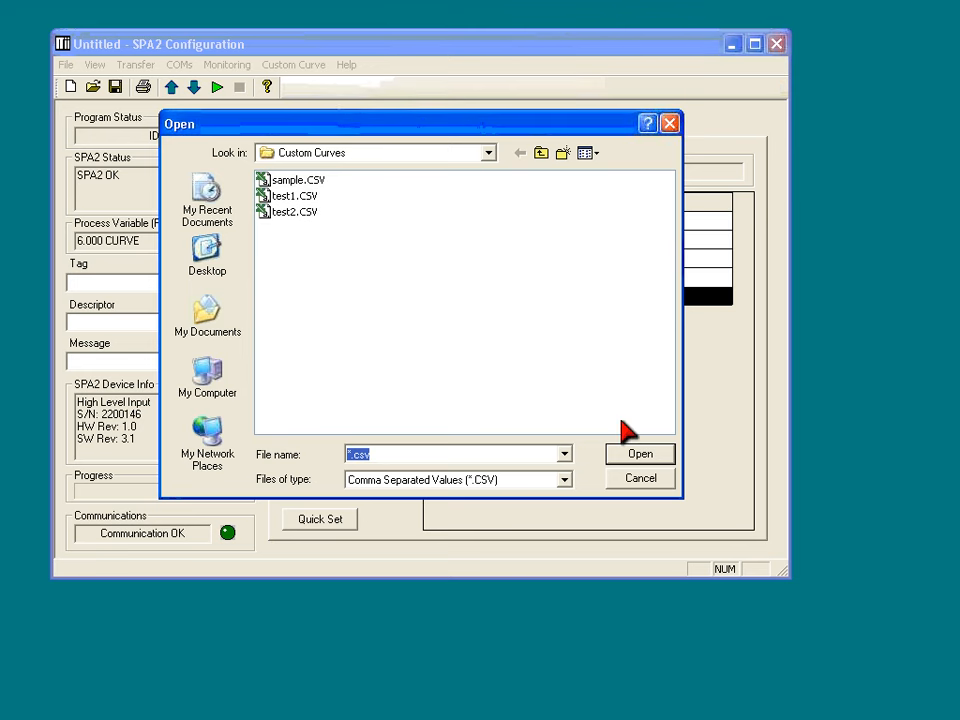
click(649, 478)
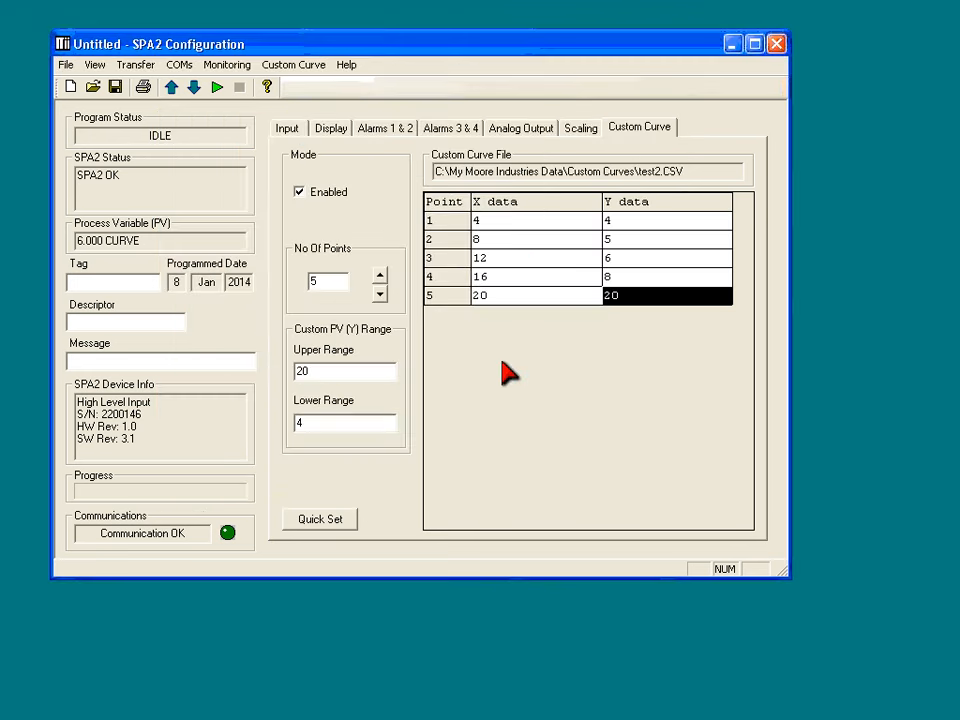